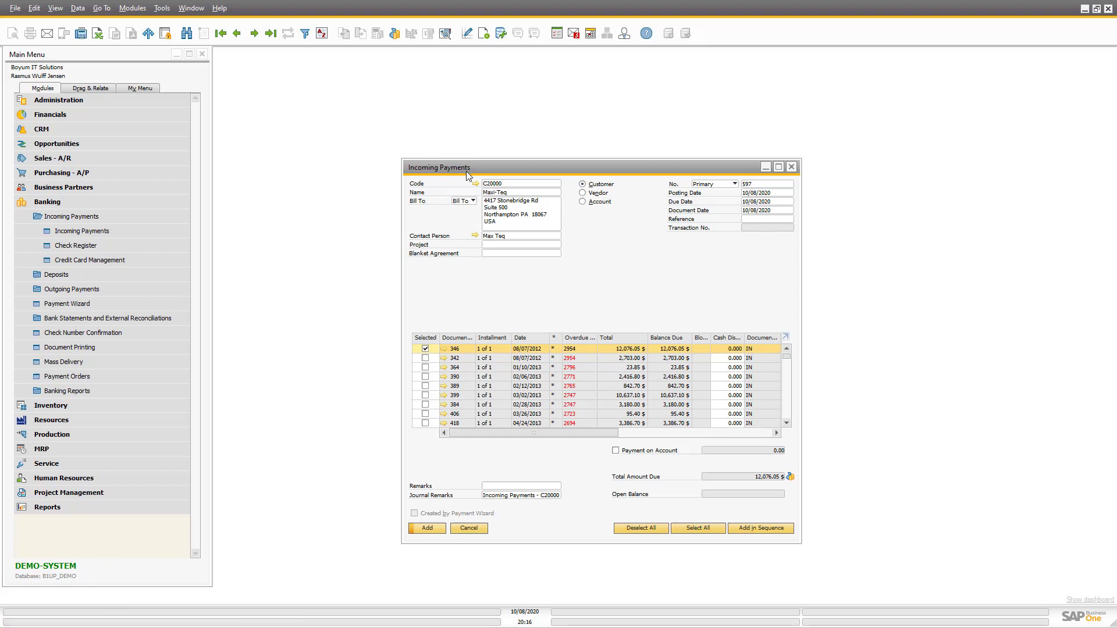
Step: Open the Payment Means for the 12,076.05 Maxi-Teq incoming payment and move it aside
drag(466, 171, 415, 114)
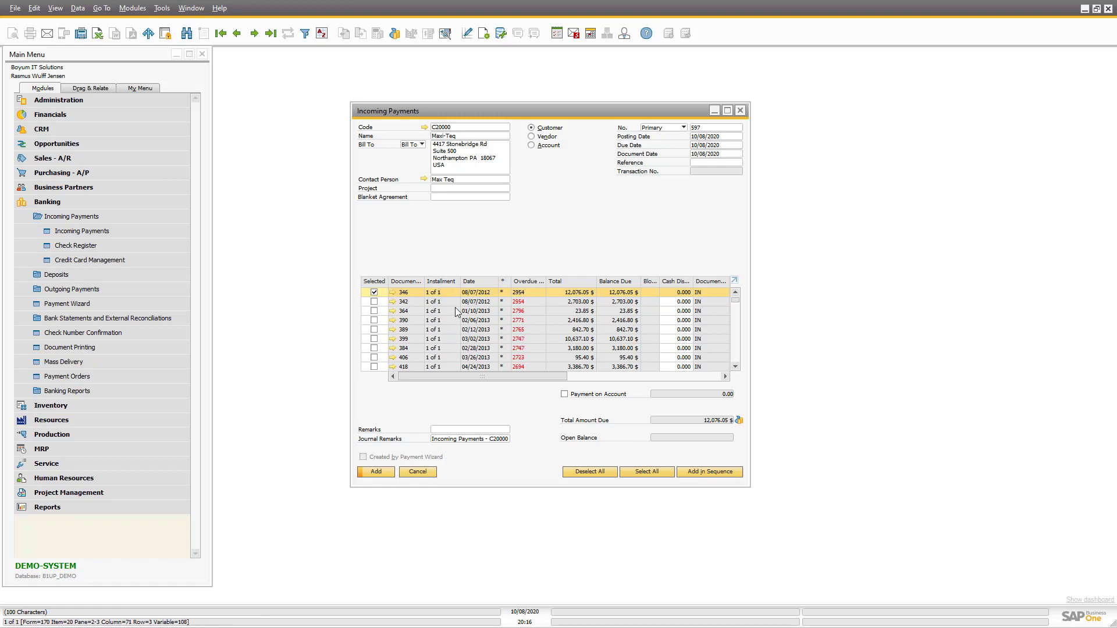
click(395, 33)
drag(421, 155, 529, 87)
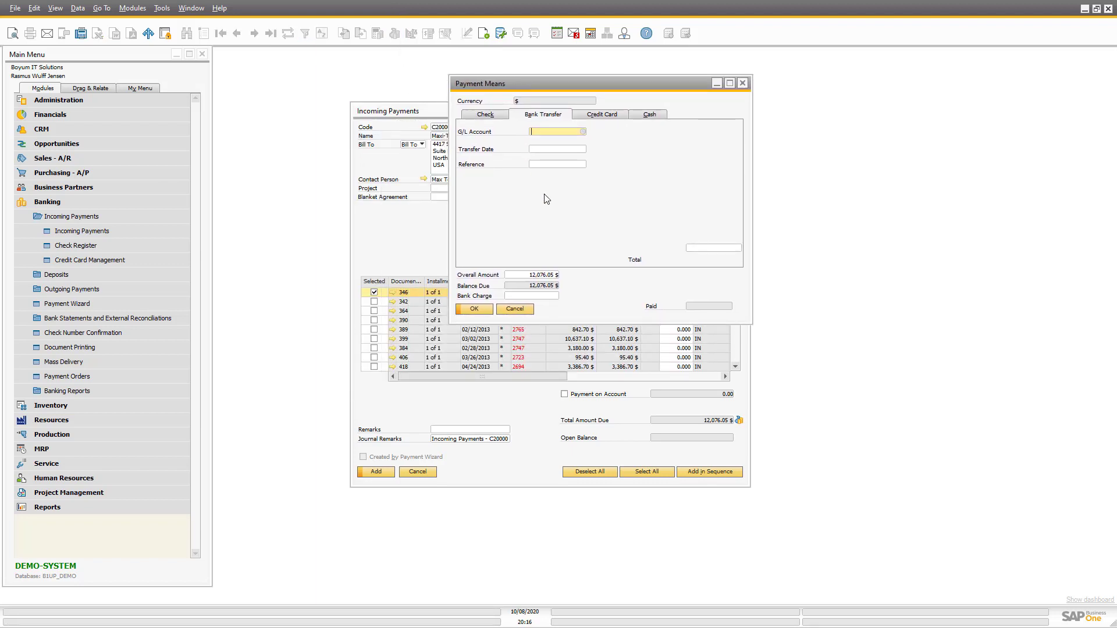
Step: Review the Check, Bank Transfer, Credit Card and Cash tabs, then expand Administration > System Initialization
click(492, 119)
click(544, 118)
click(602, 115)
click(643, 116)
click(112, 104)
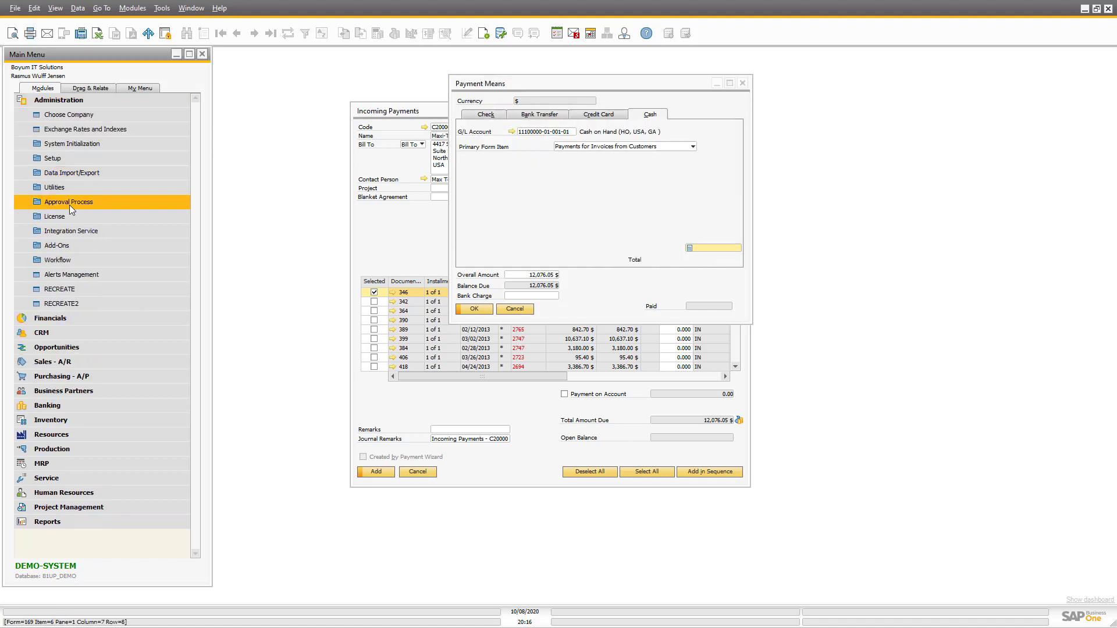
click(67, 142)
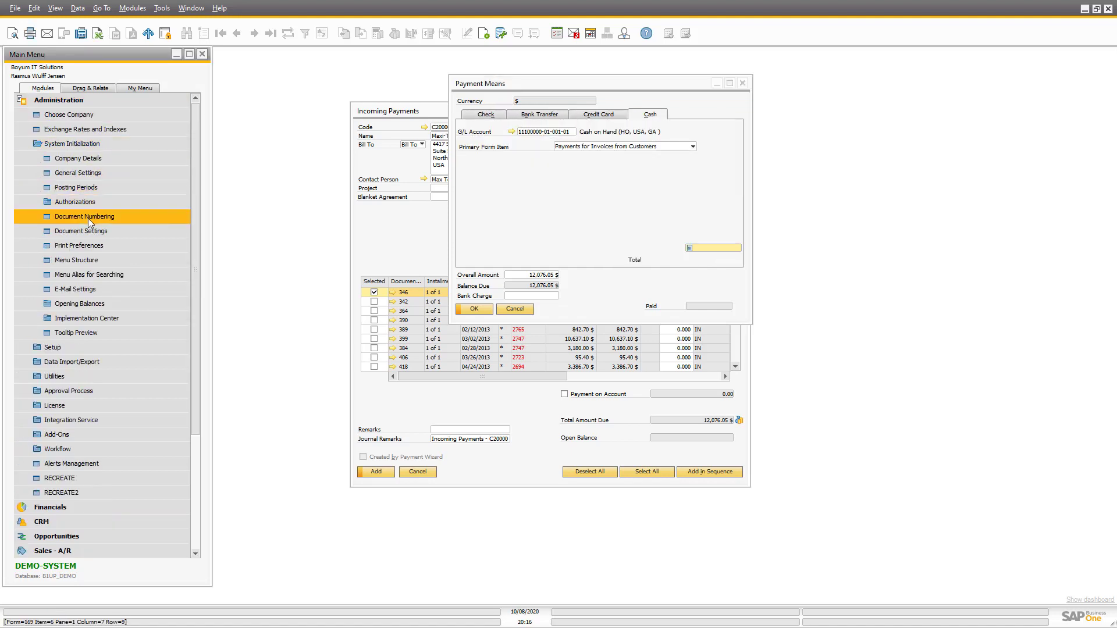
click(93, 176)
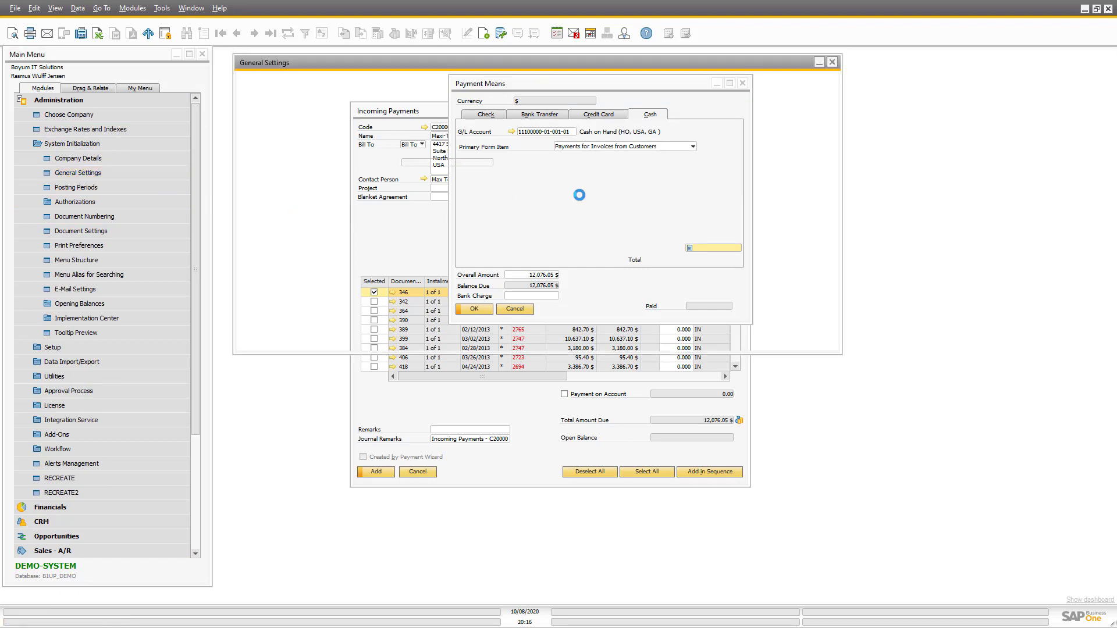
drag(456, 65, 542, 203)
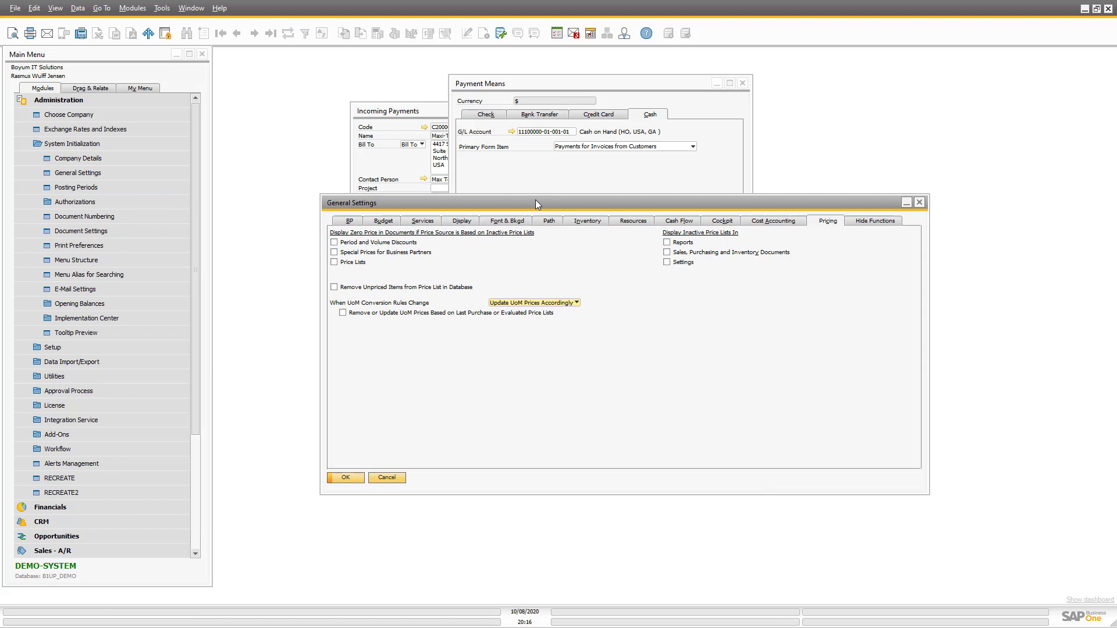
click(351, 221)
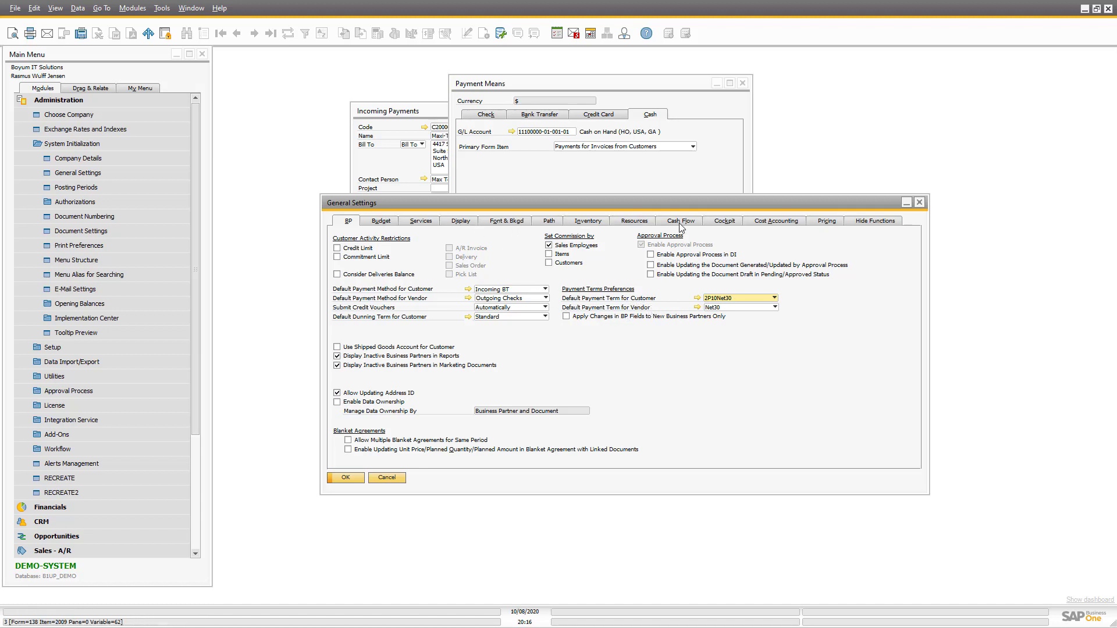
click(345, 477)
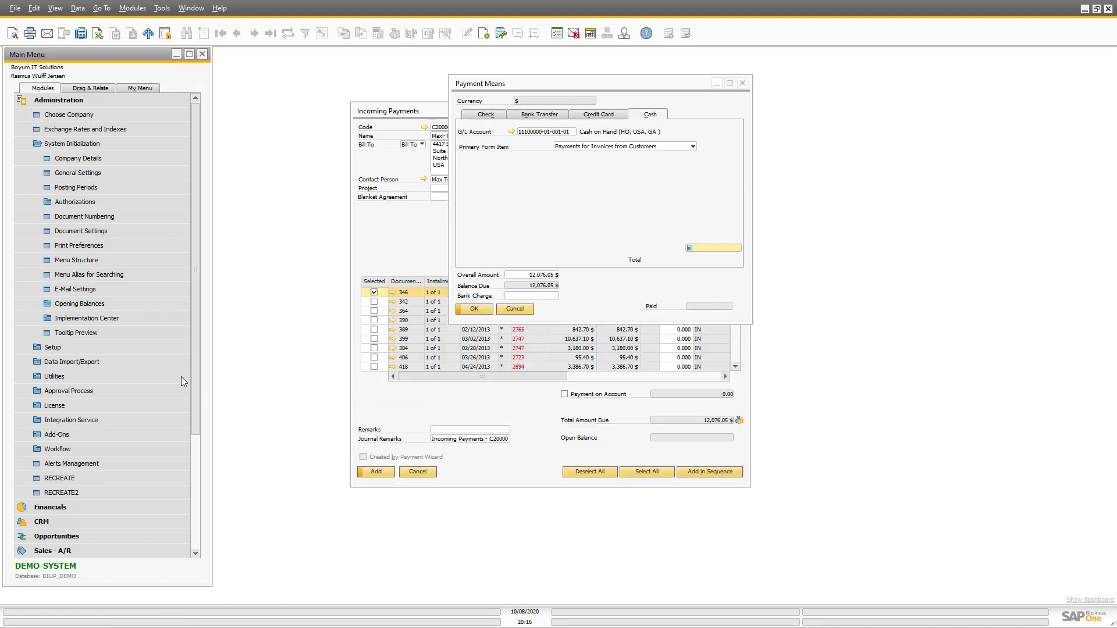
Step: Fill the Bank Transfer total with the full 12,076.05 balance due using Ctrl+B
click(71, 144)
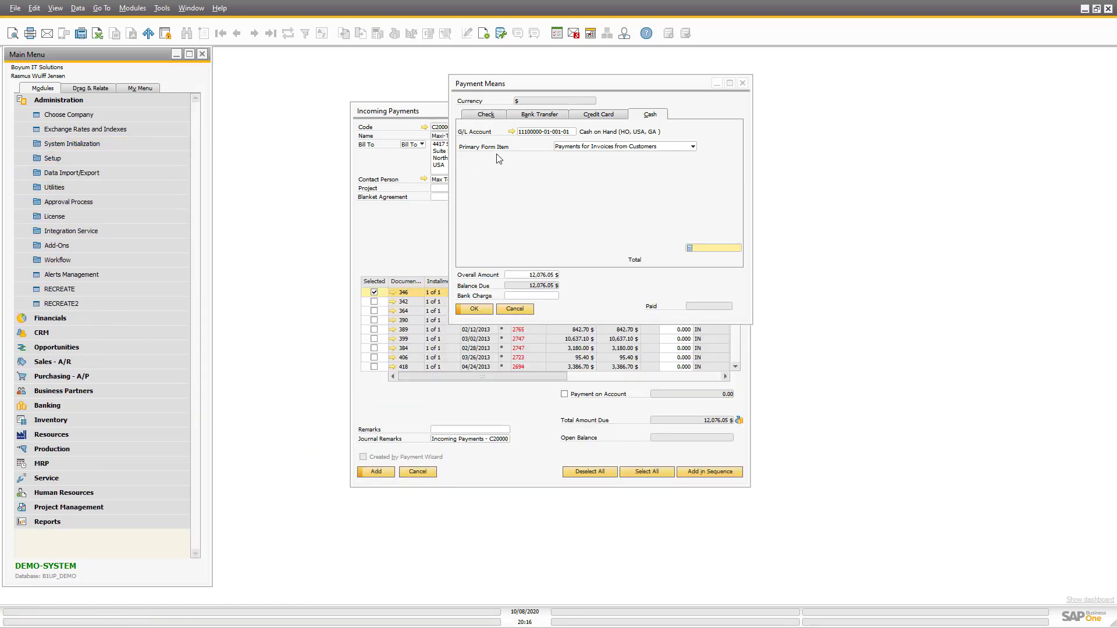
click(546, 113)
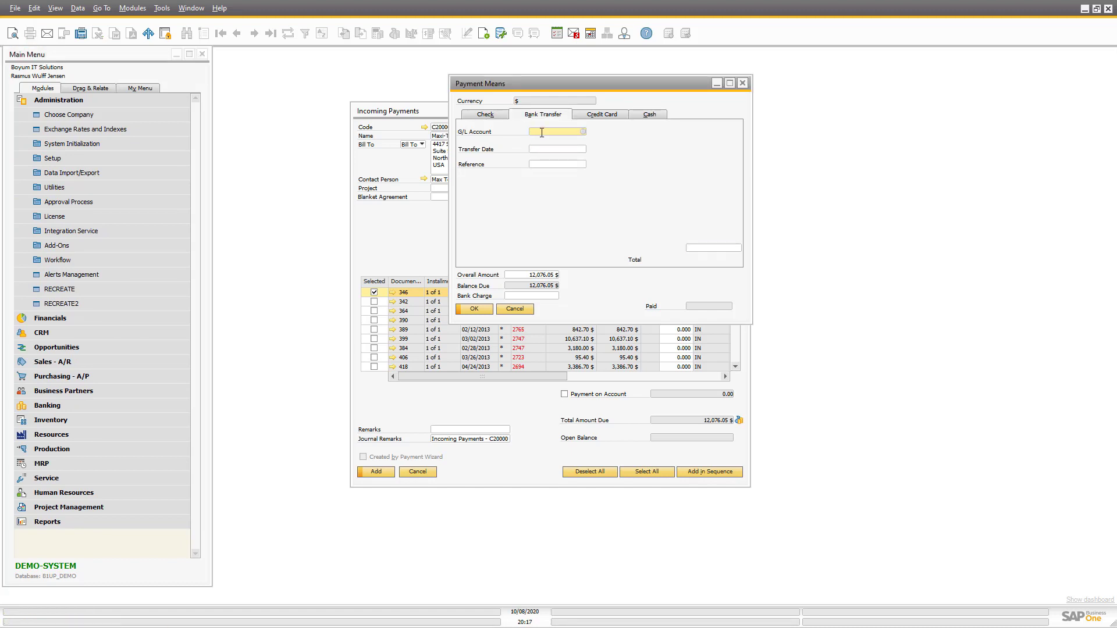
click(541, 132)
click(712, 248)
right_click(719, 251)
key(Escape)
right_click(712, 248)
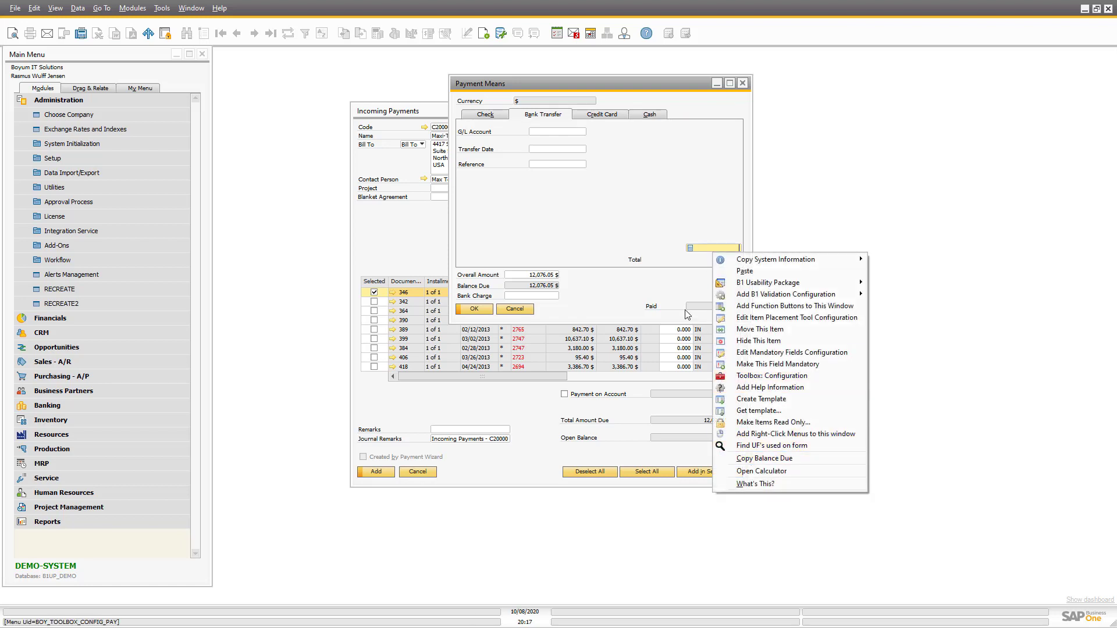
click(676, 271)
key(ctrl+b)
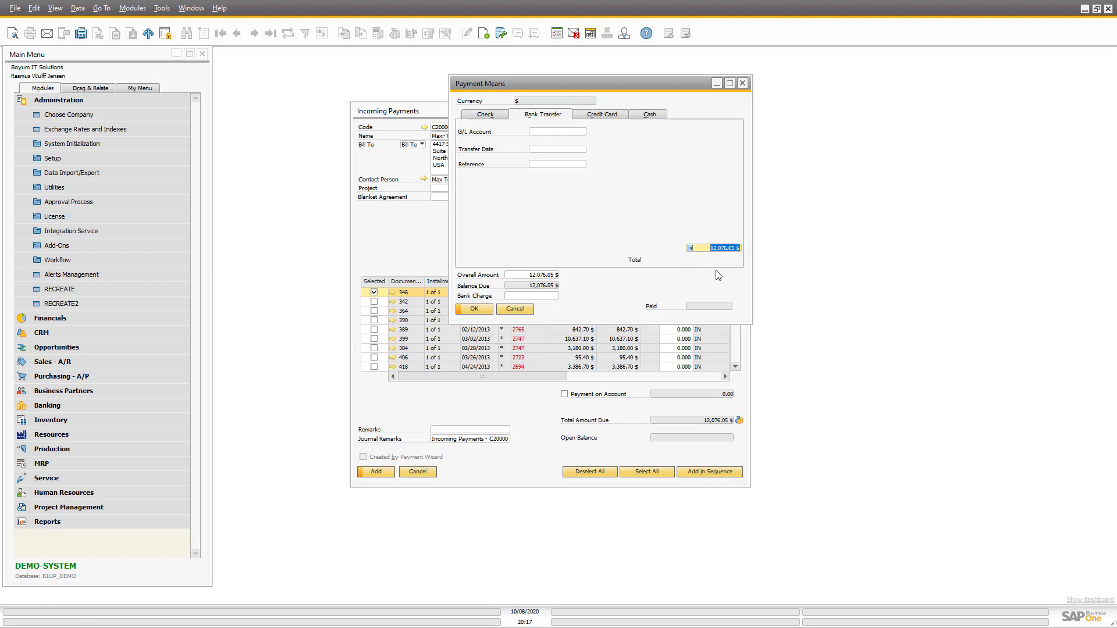
Step: Cancel Payment Means and open the Toolbox Configuration banking settings from the incoming payment
click(515, 310)
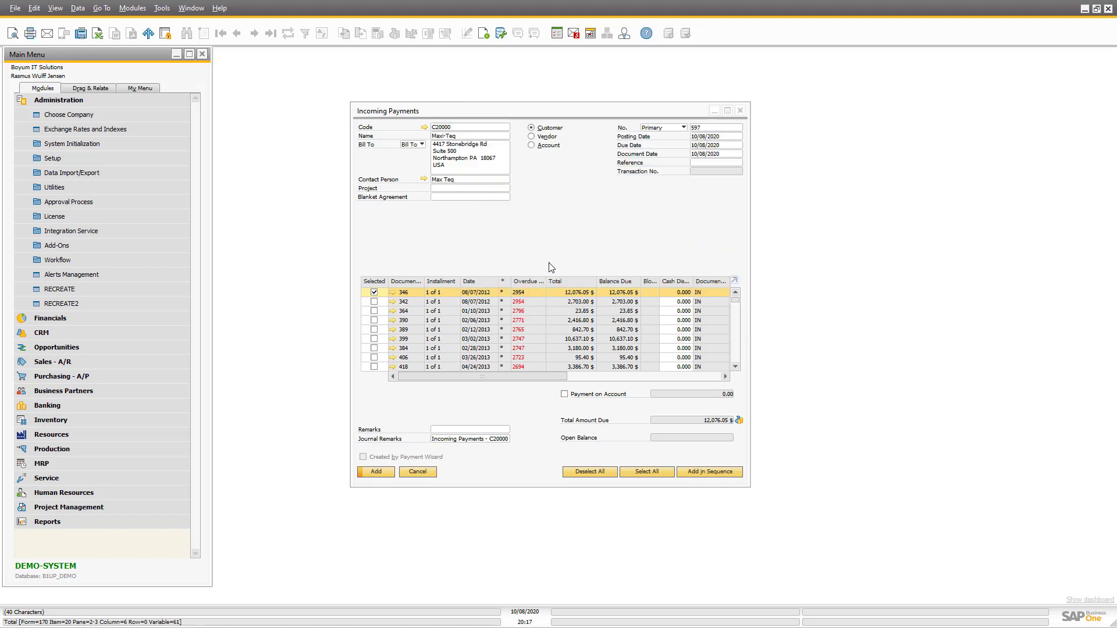
right_click(524, 220)
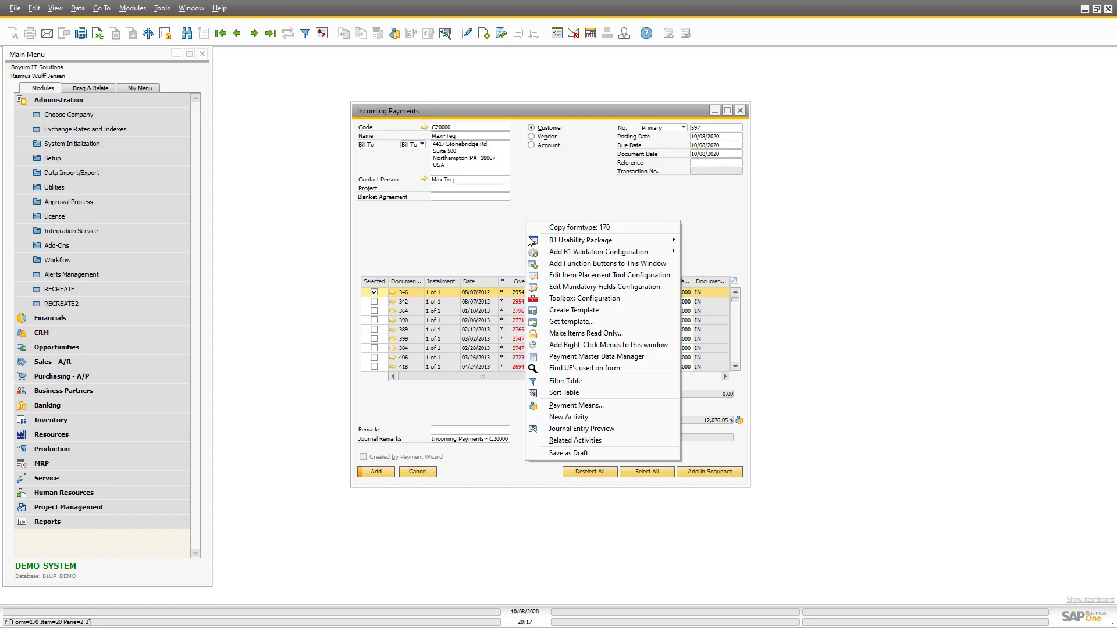
click(552, 299)
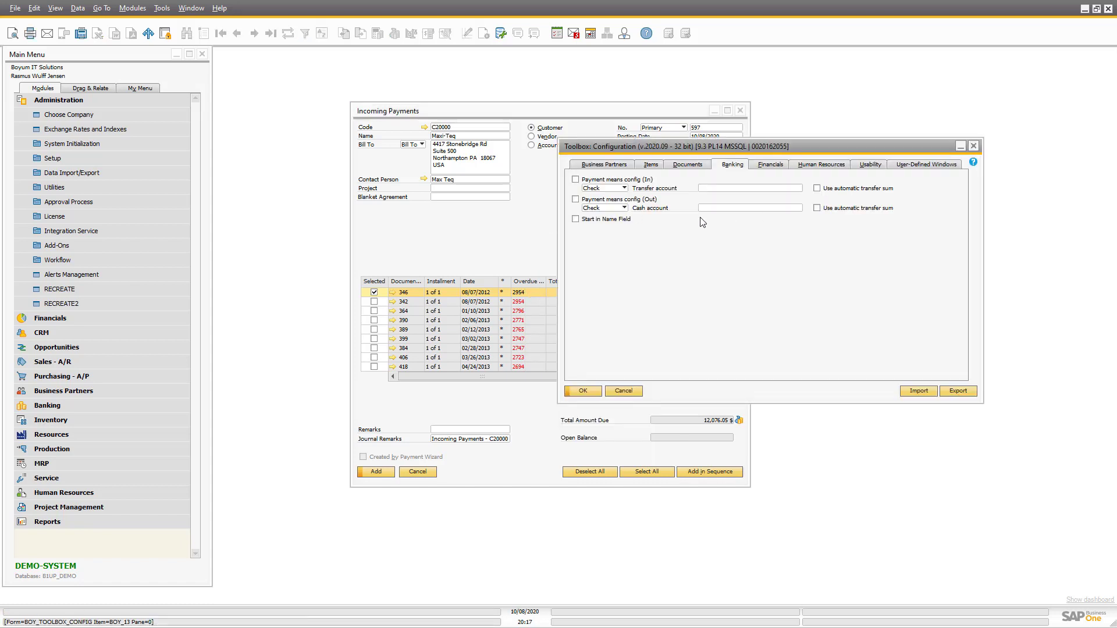
click(589, 186)
click(478, 188)
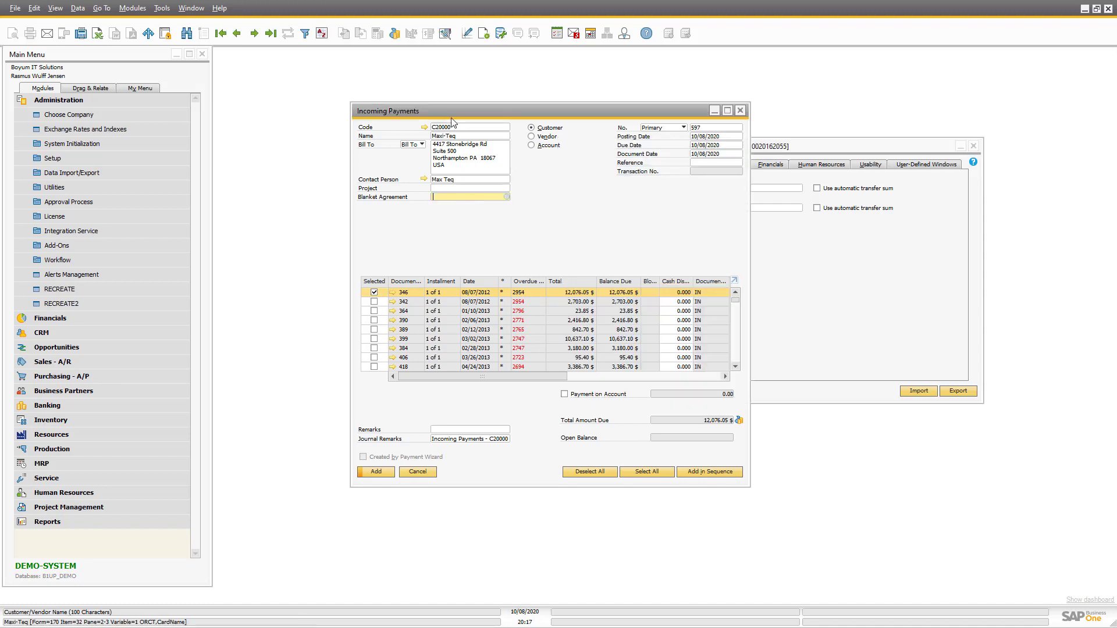
click(395, 33)
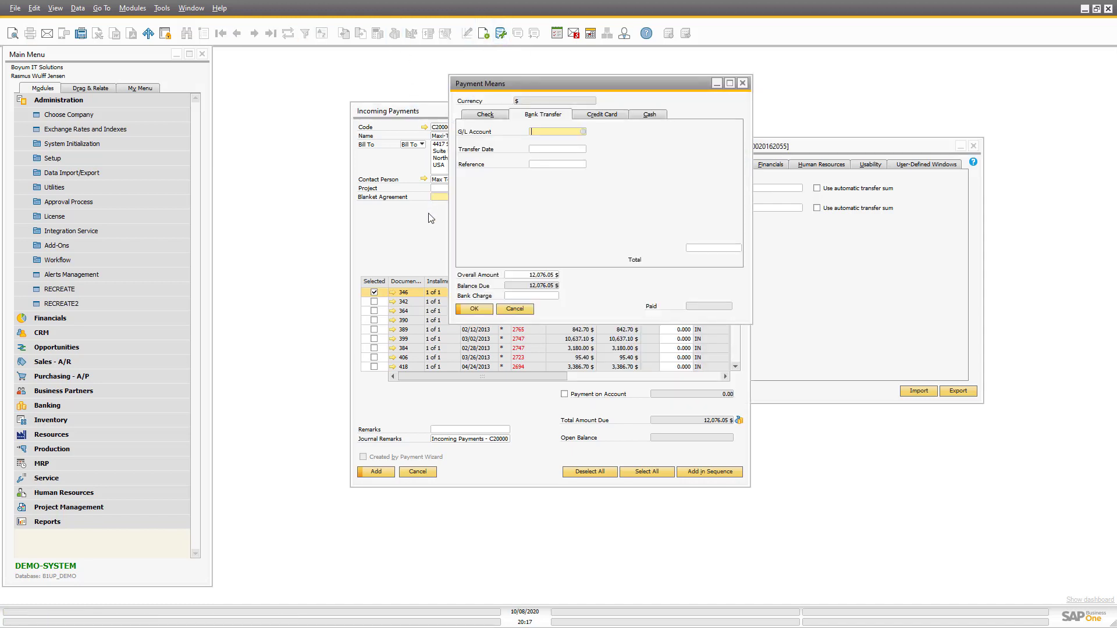
click(742, 83)
click(723, 236)
click(590, 192)
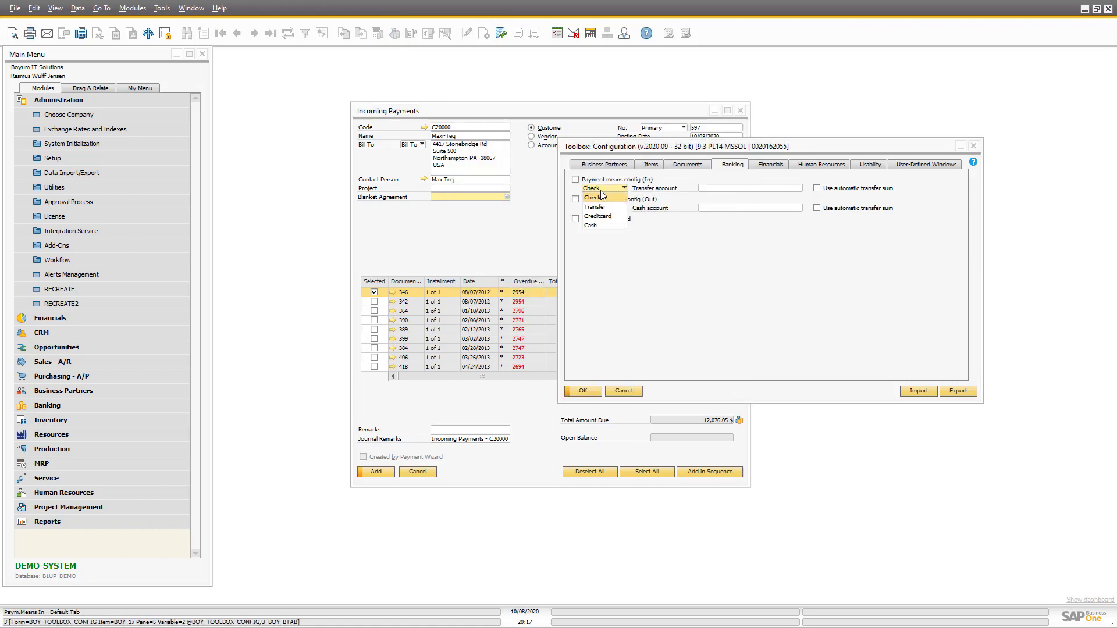
click(593, 205)
click(575, 179)
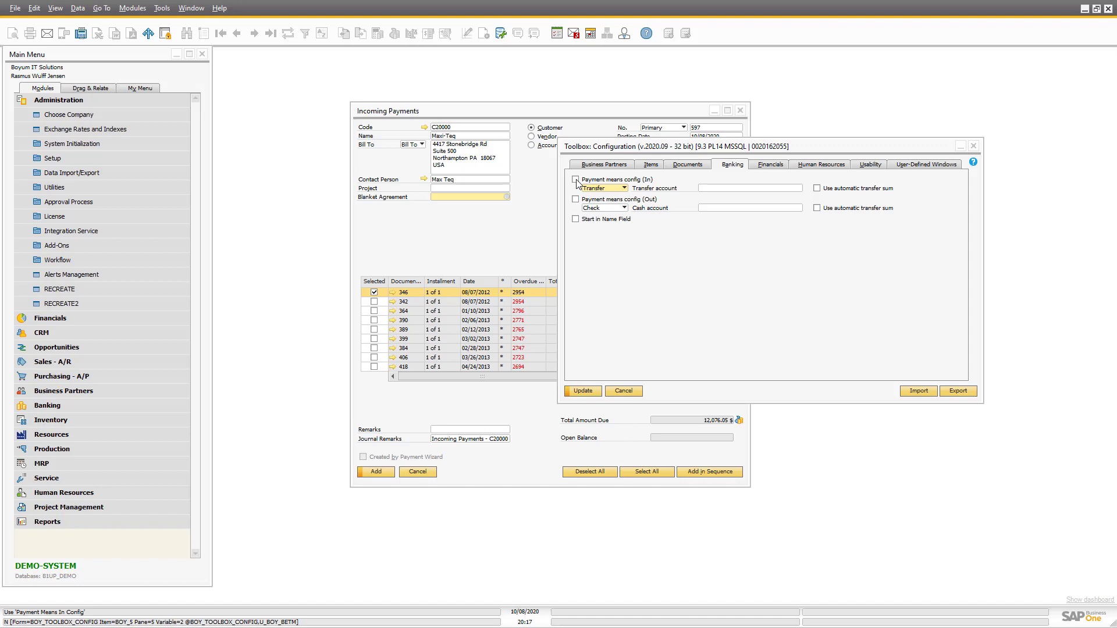
click(731, 189)
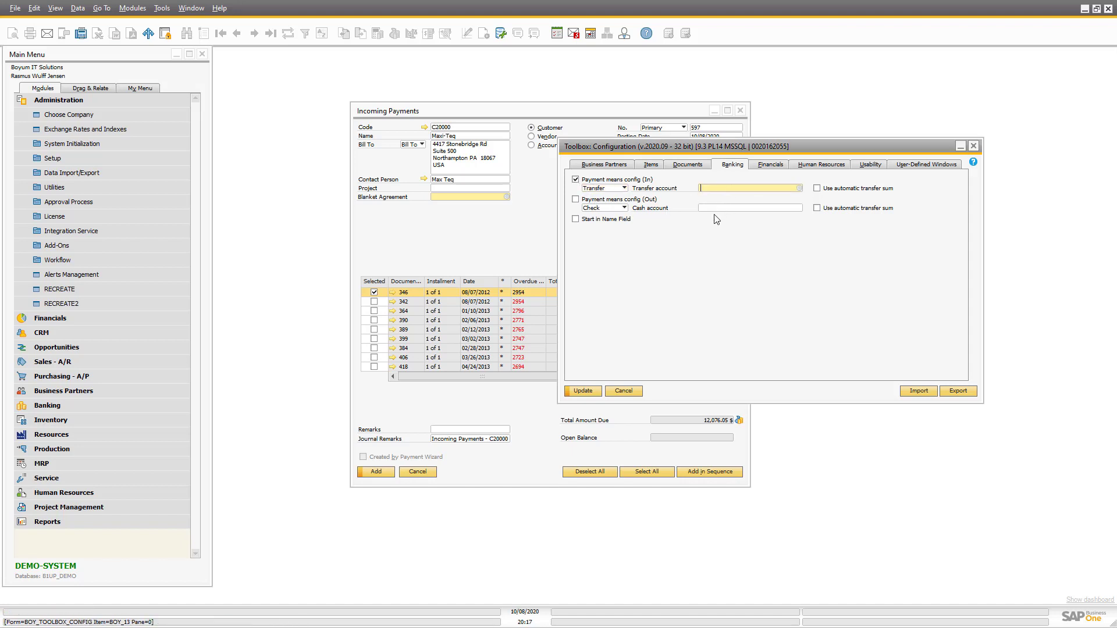
key(Tab)
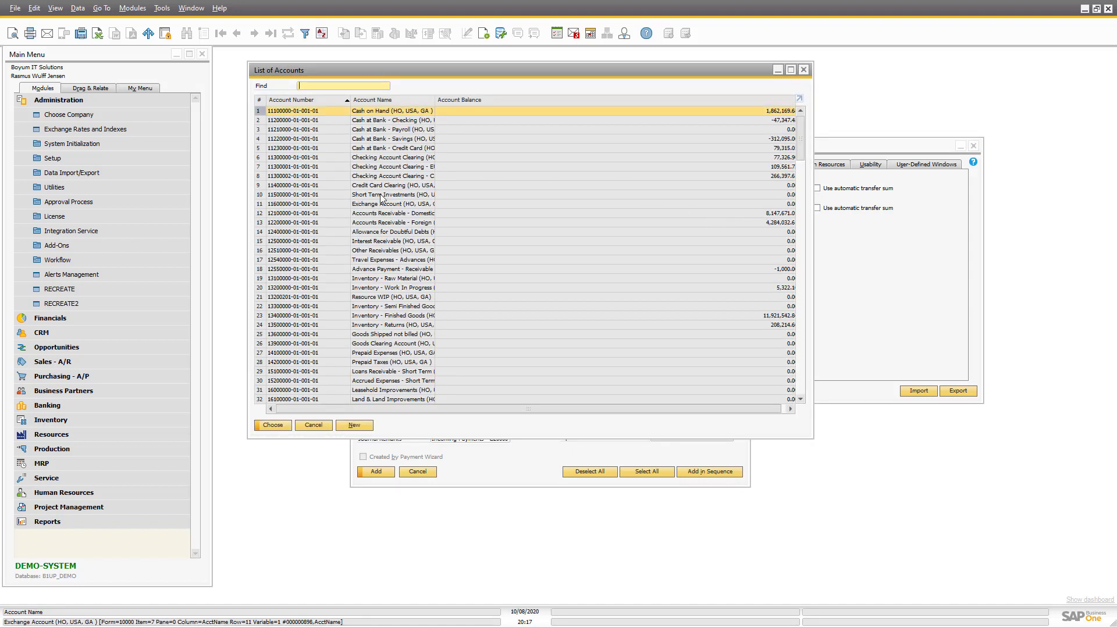
double_click(376, 149)
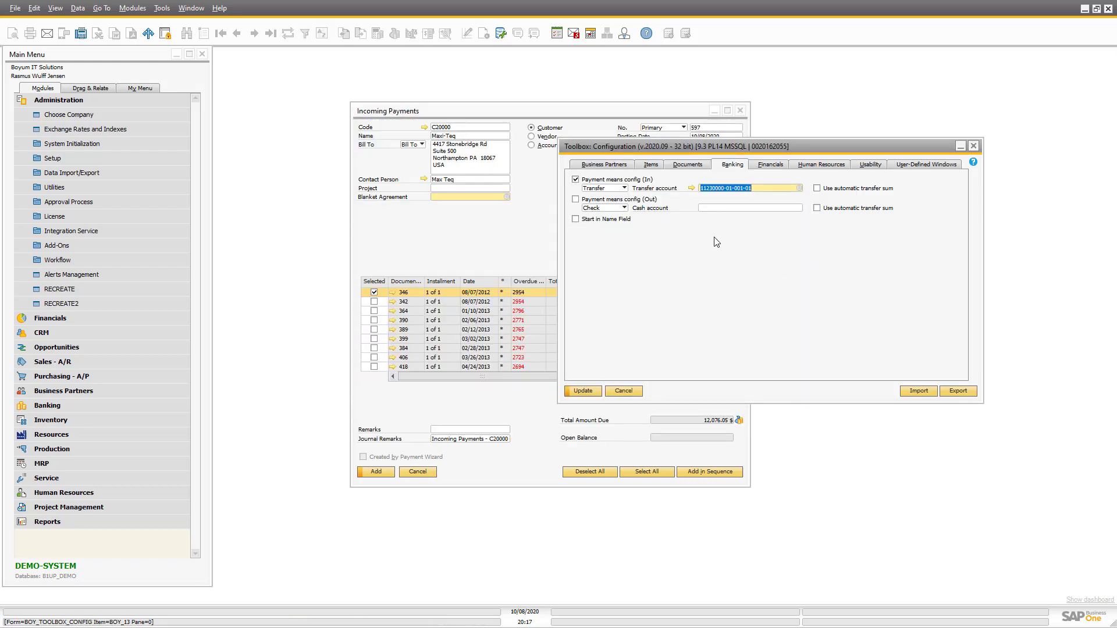
click(816, 188)
click(582, 391)
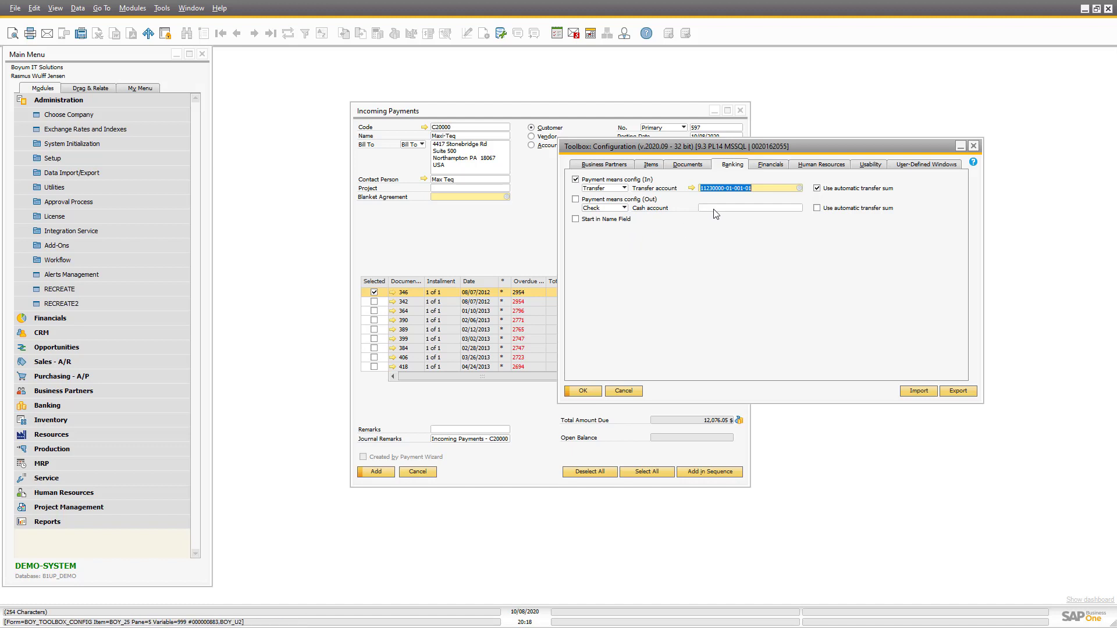
click(603, 208)
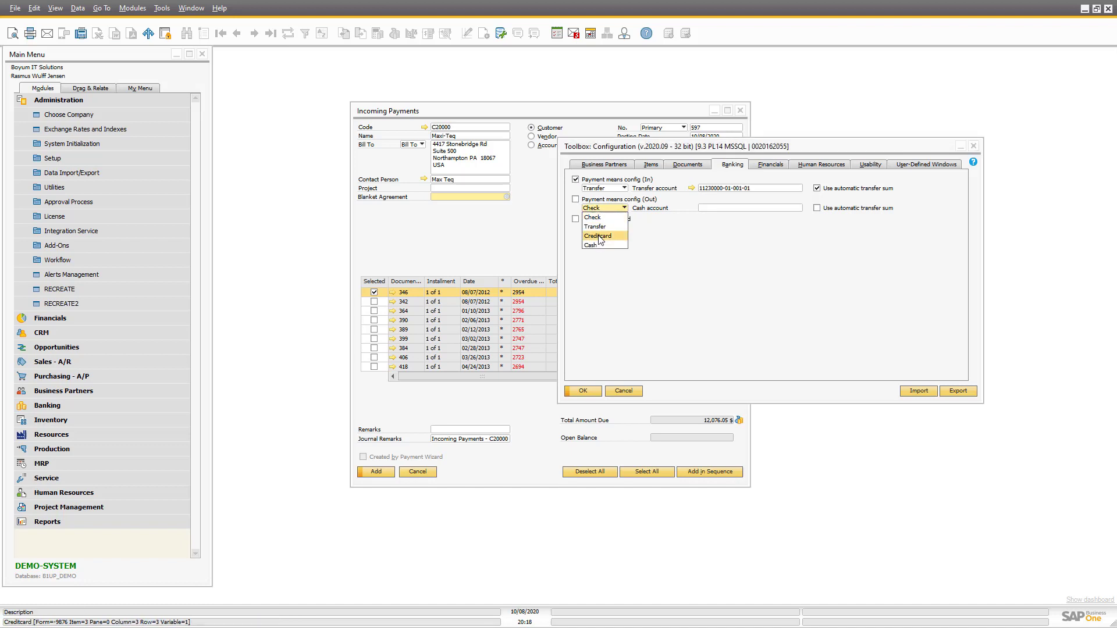
click(601, 239)
click(575, 199)
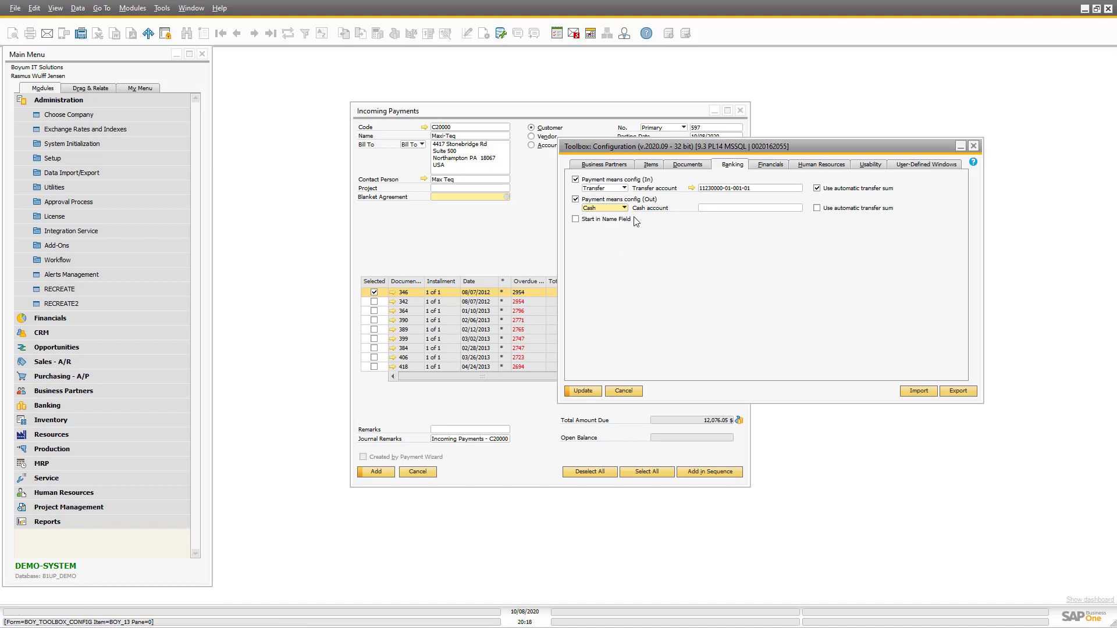
click(708, 208)
key(Tab)
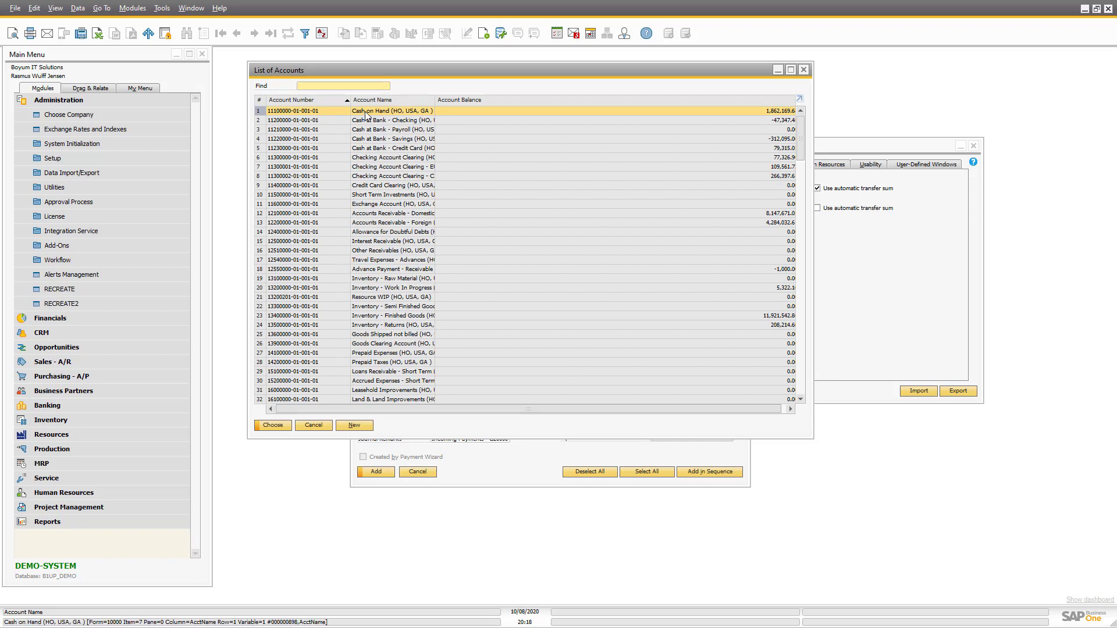
double_click(365, 112)
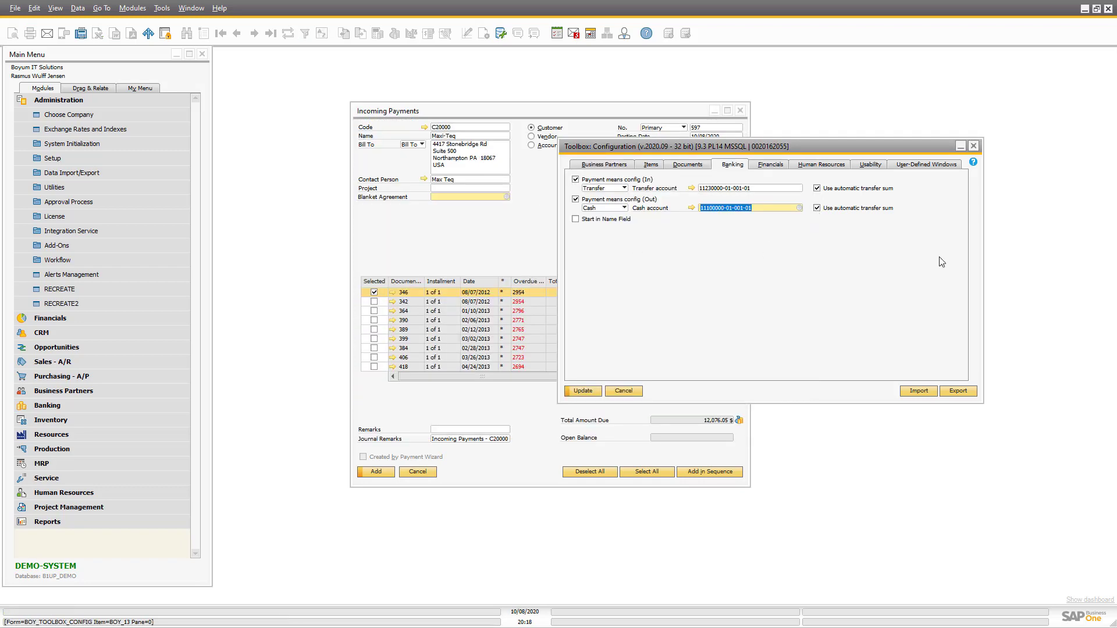
click(584, 391)
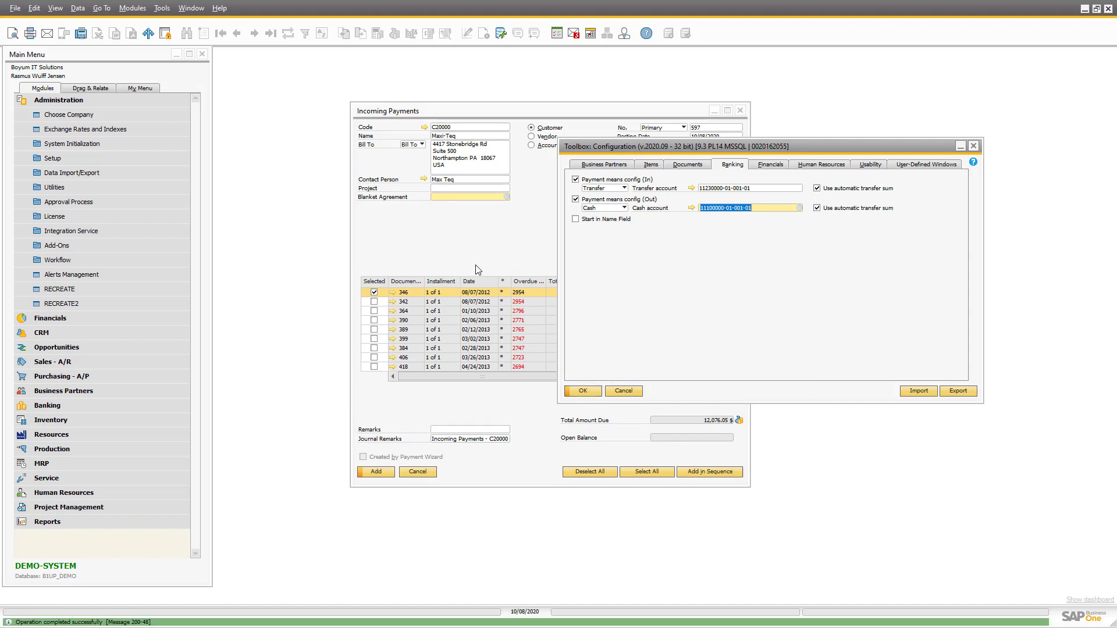
Step: Close the unfinished Incoming Payments form and expand the Banking module
click(476, 264)
click(418, 472)
click(38, 406)
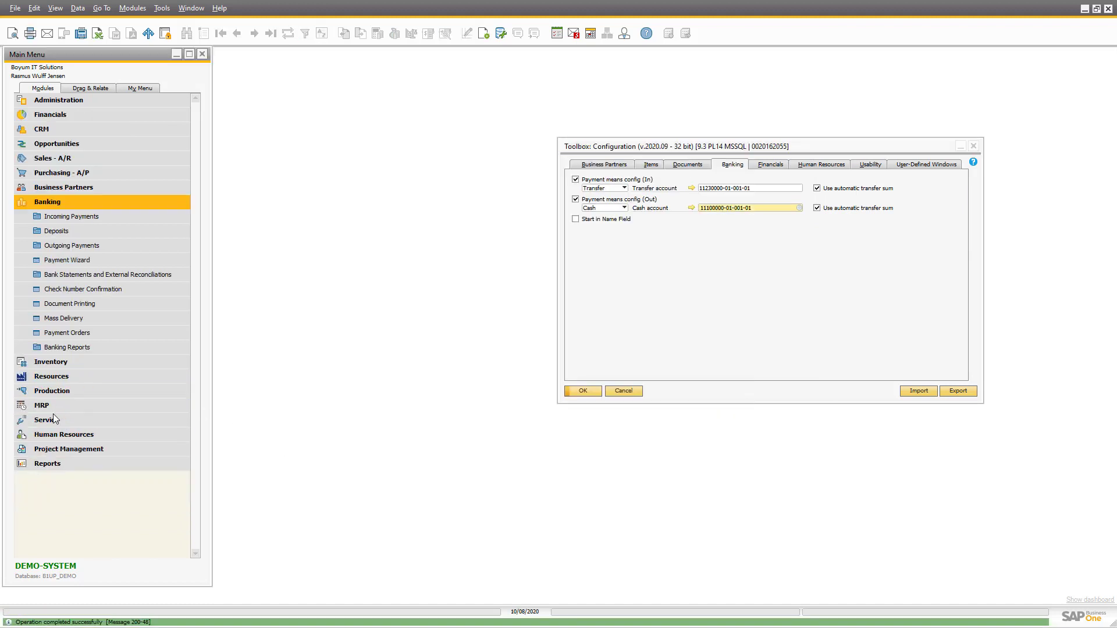
Step: Start a new incoming payment for customer C20000 Maxi-Teq and select invoice 346
click(64, 220)
text(c20)
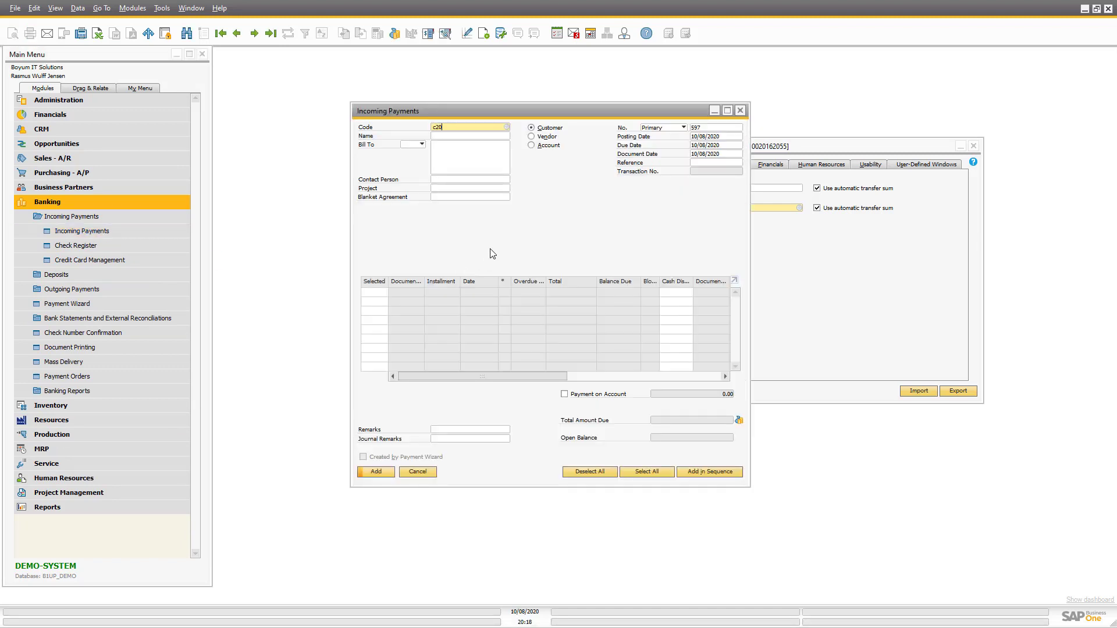
text(00)
key(Tab)
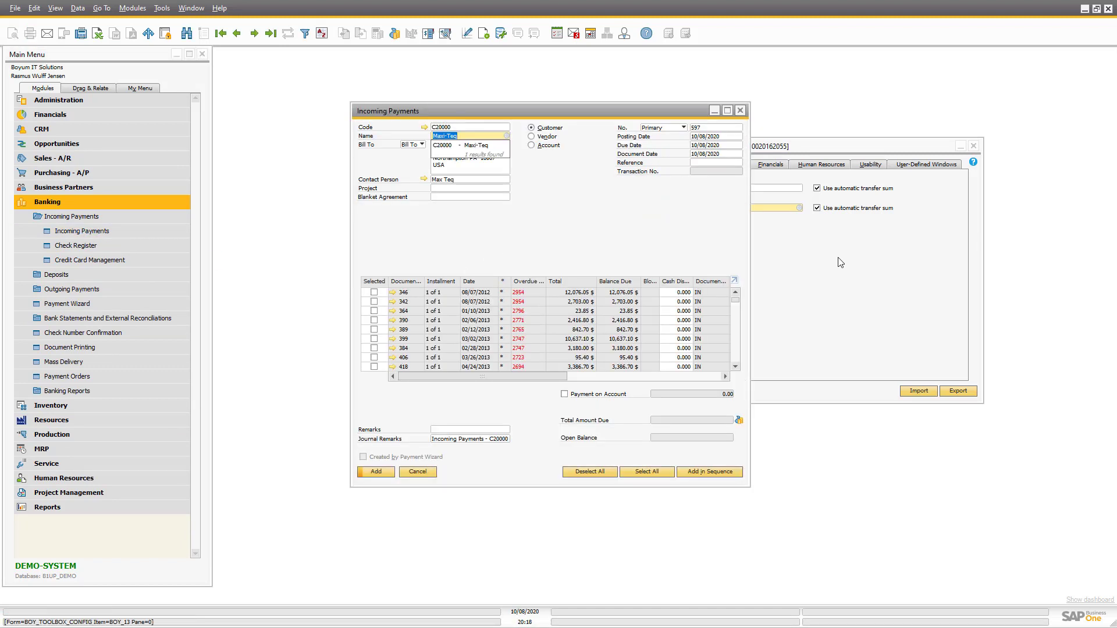
click(840, 262)
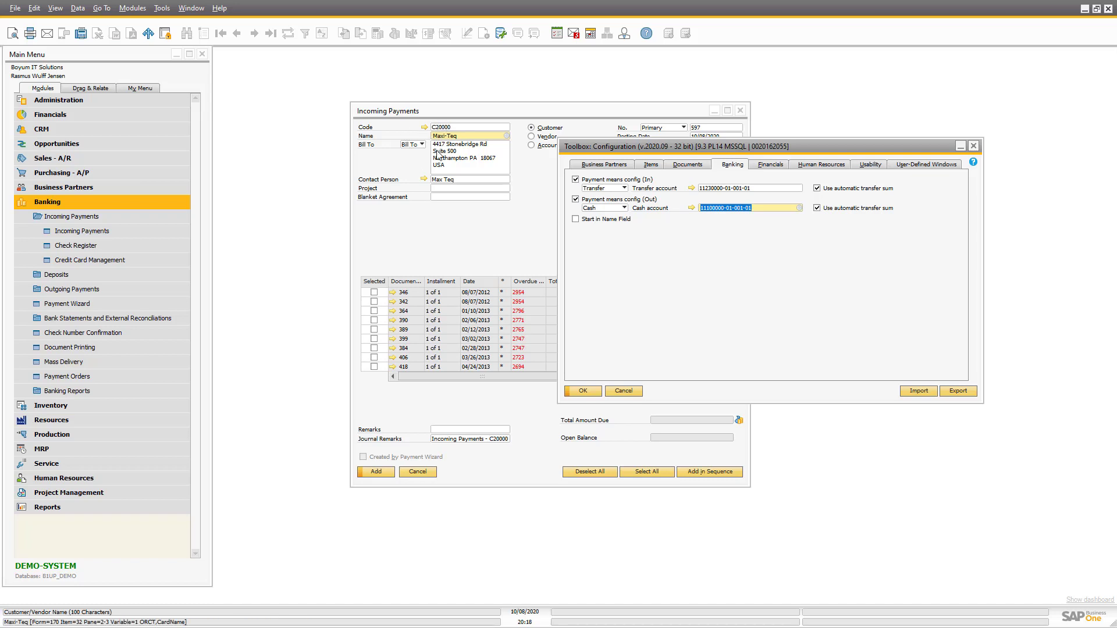
click(472, 244)
click(374, 292)
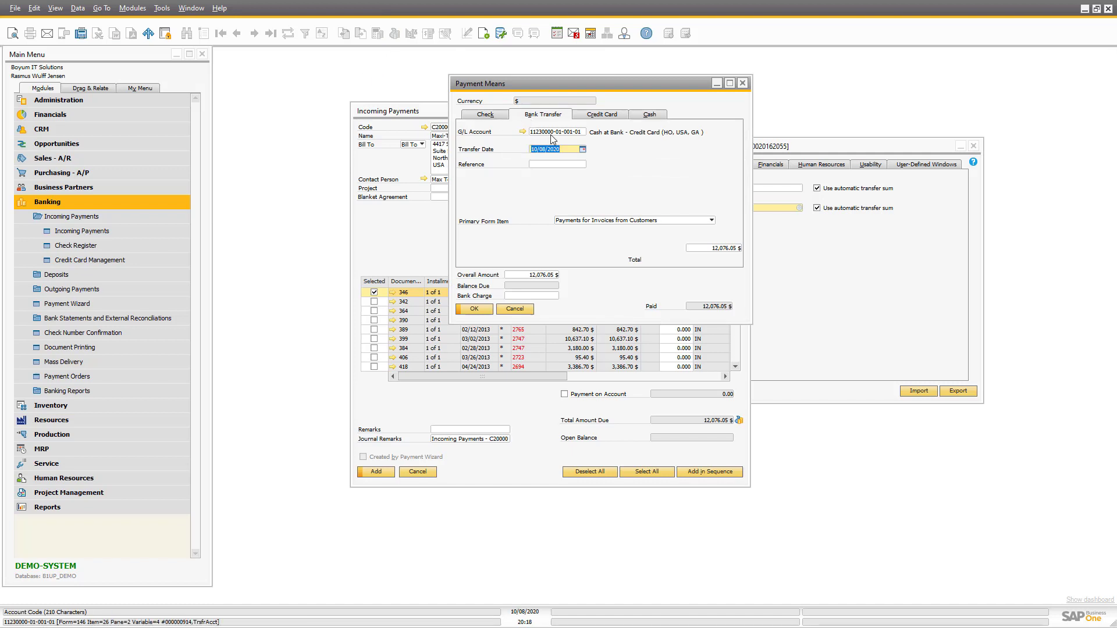
drag(598, 82, 474, 60)
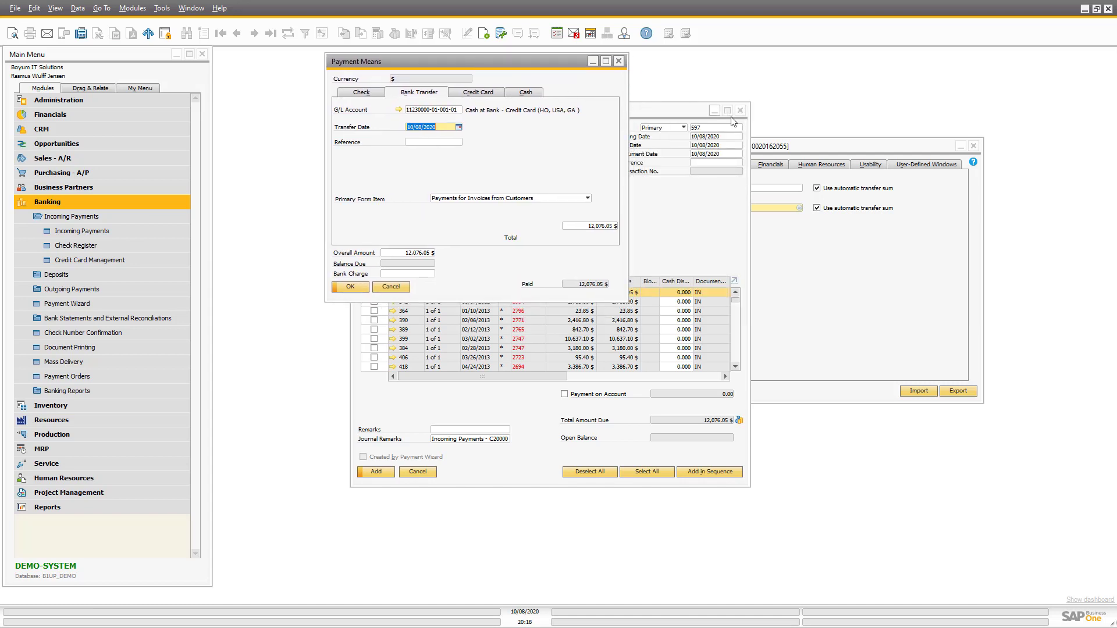
click(794, 148)
drag(795, 148, 891, 177)
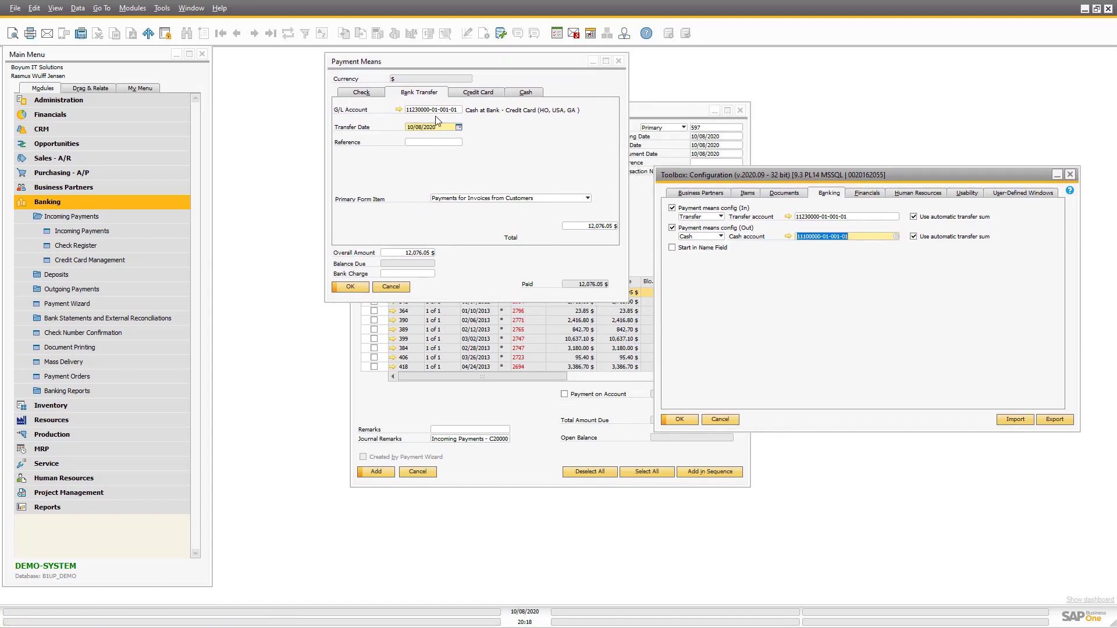